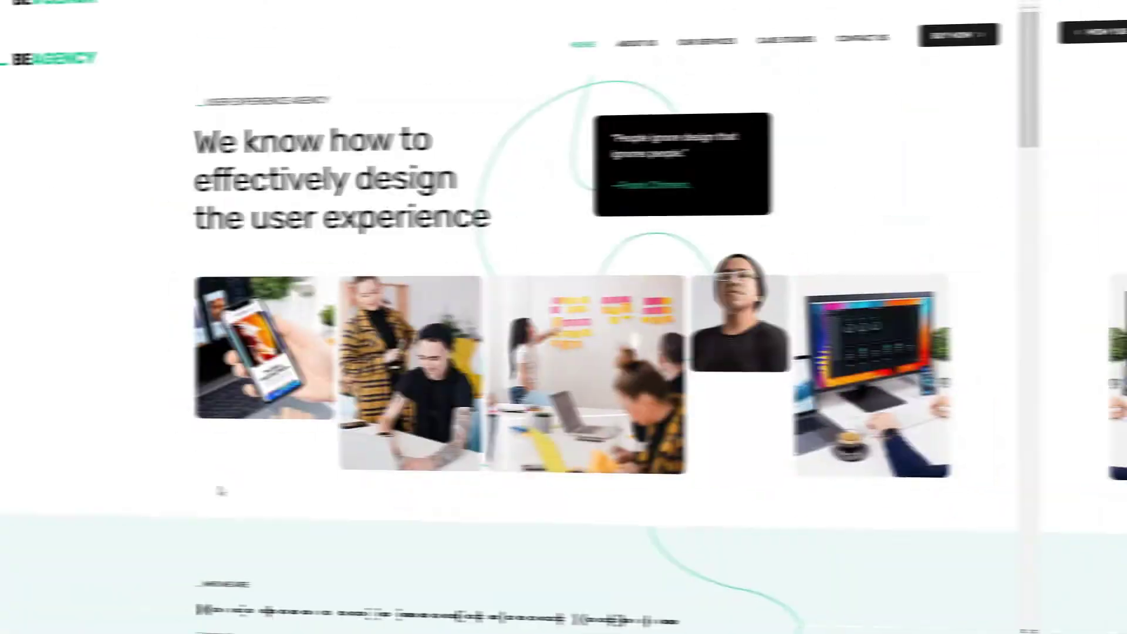
- Scroll down the homepage to review the headings in the Who We Are section
scroll(281, 505, "down", 7)
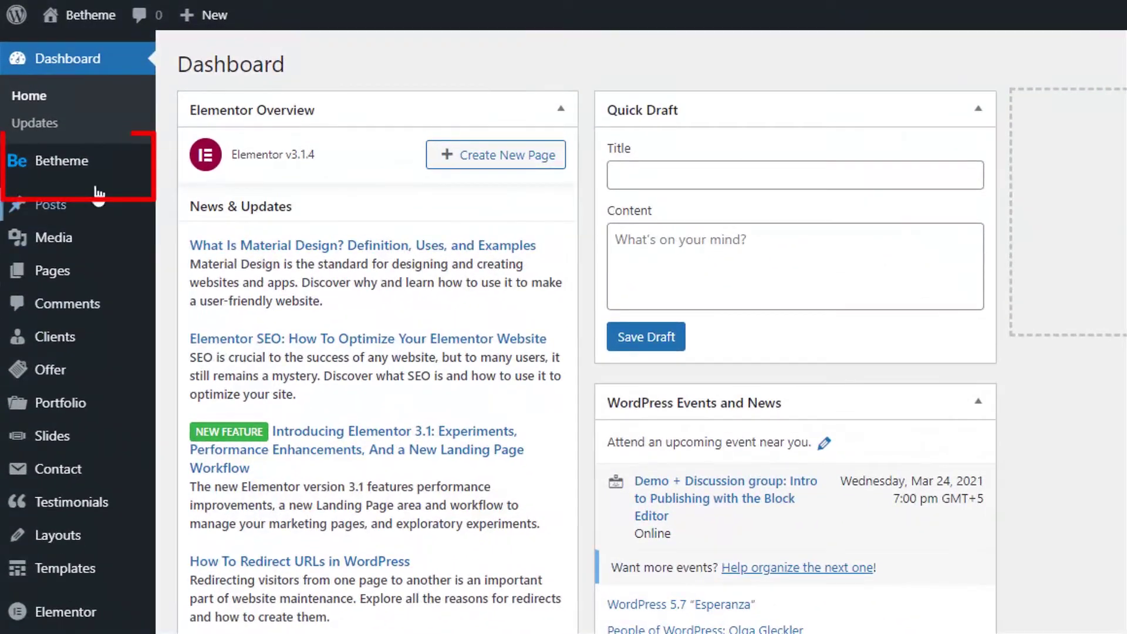
- Go to Betheme Theme Options > Fonts > Family, which lists the Jost and Rubik font settings
mouse_move(52, 105)
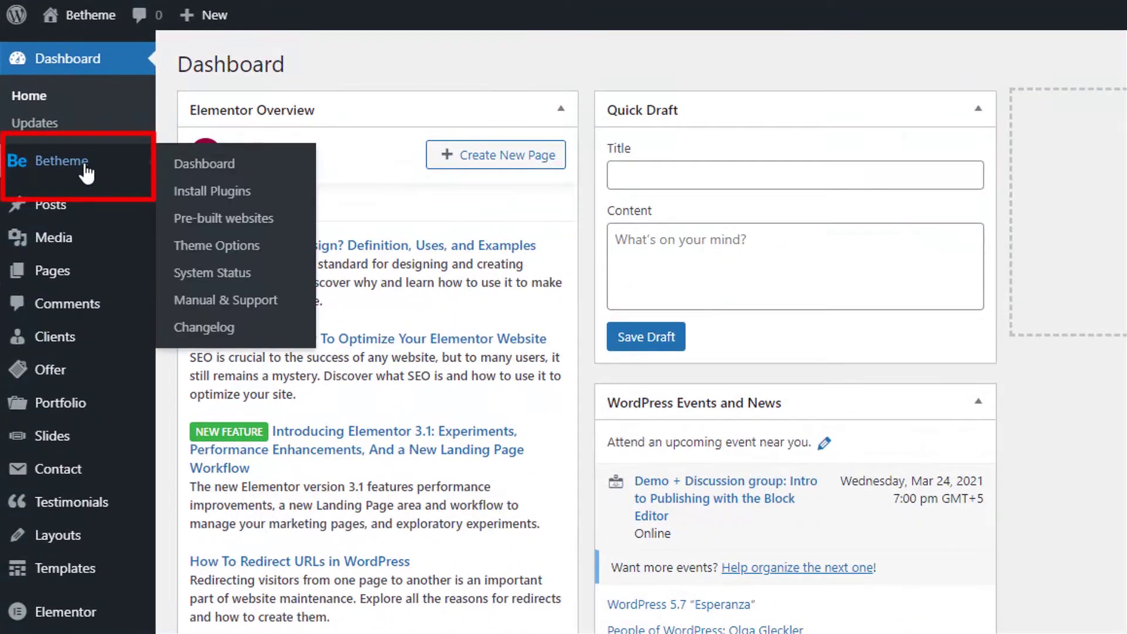
left_click(221, 249)
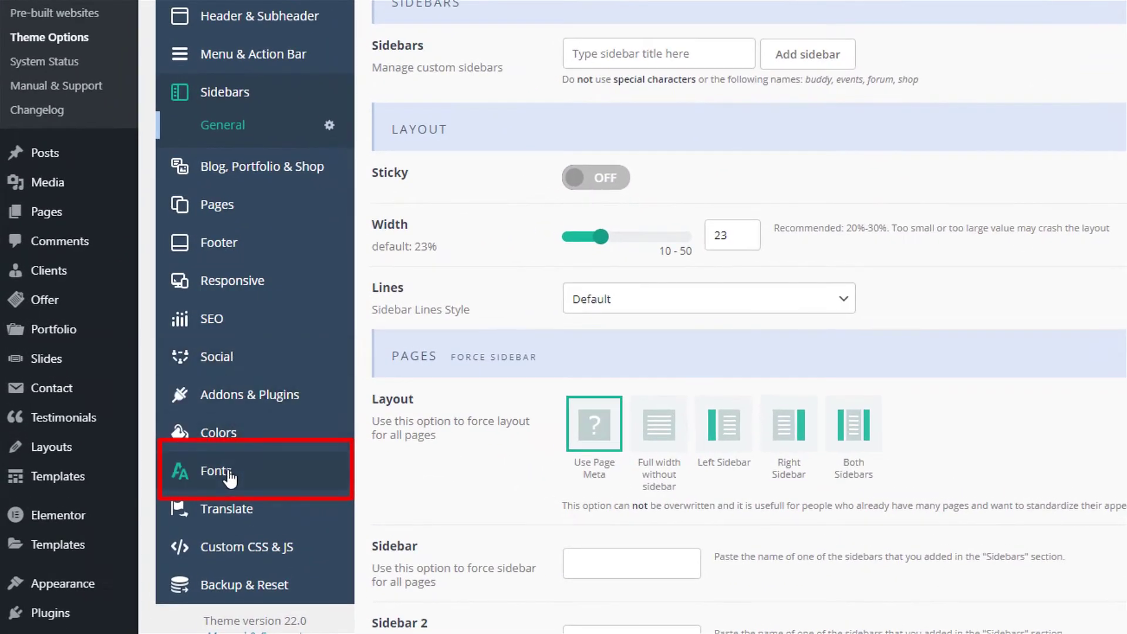
left_click(229, 478)
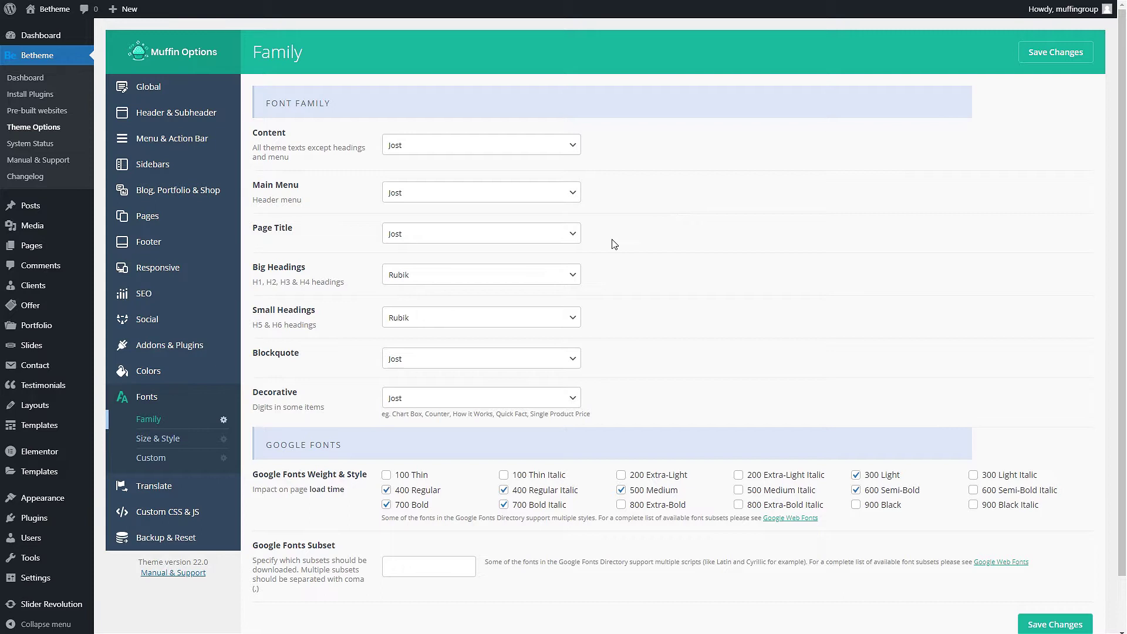
left_click(557, 280)
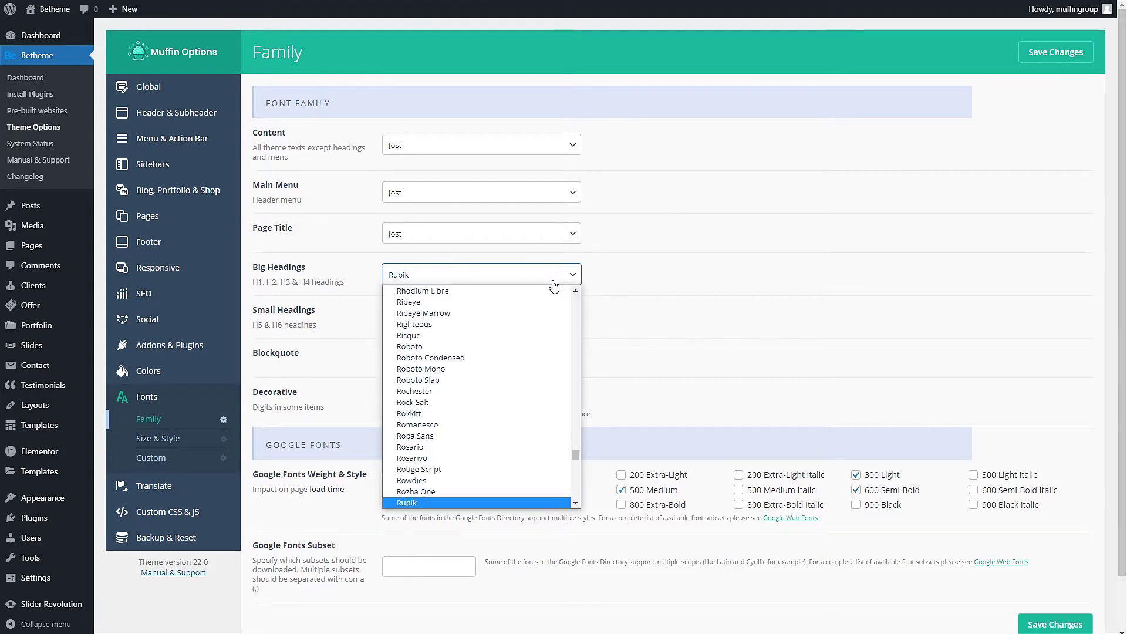
scroll(533, 341, "up", 15)
scroll(533, 350, "down", 20)
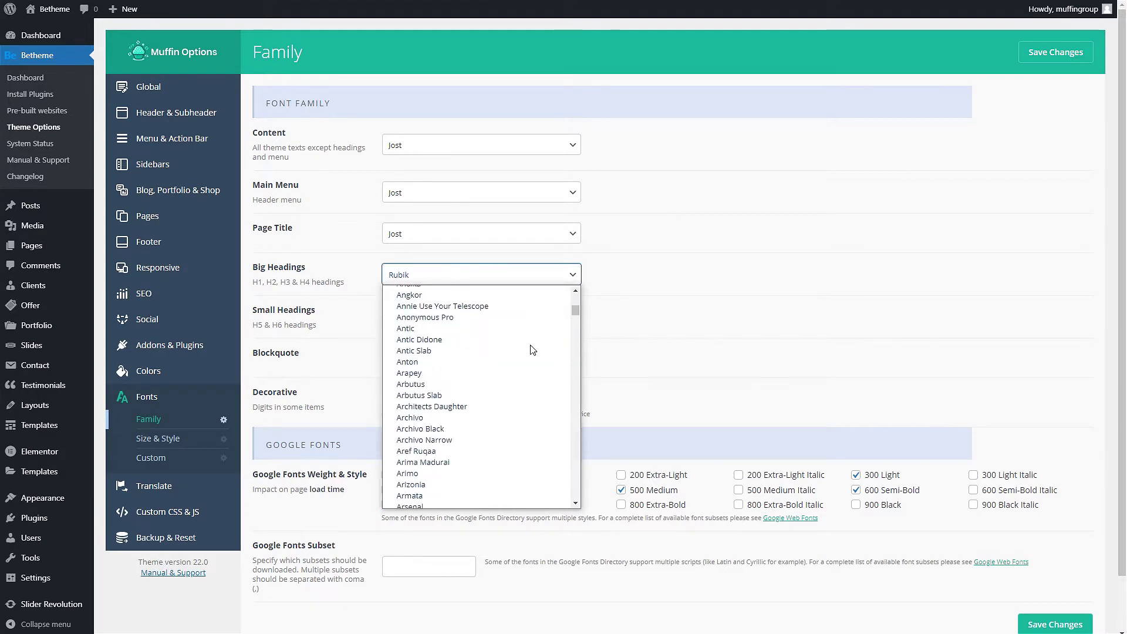
scroll(533, 350, "down", 20)
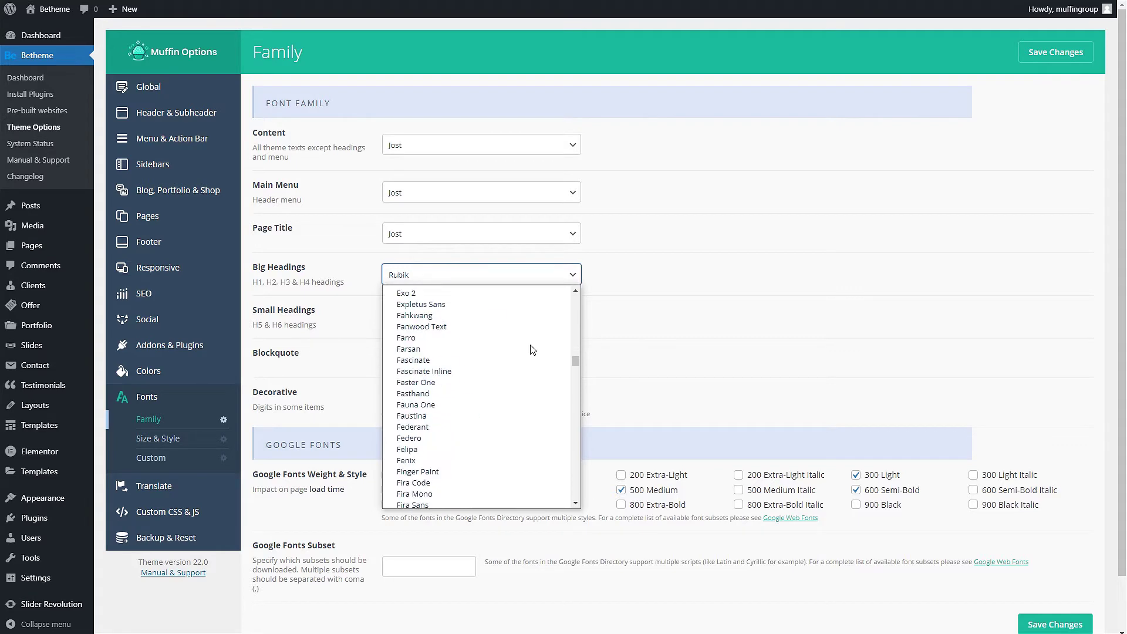
scroll(533, 350, "down", 20)
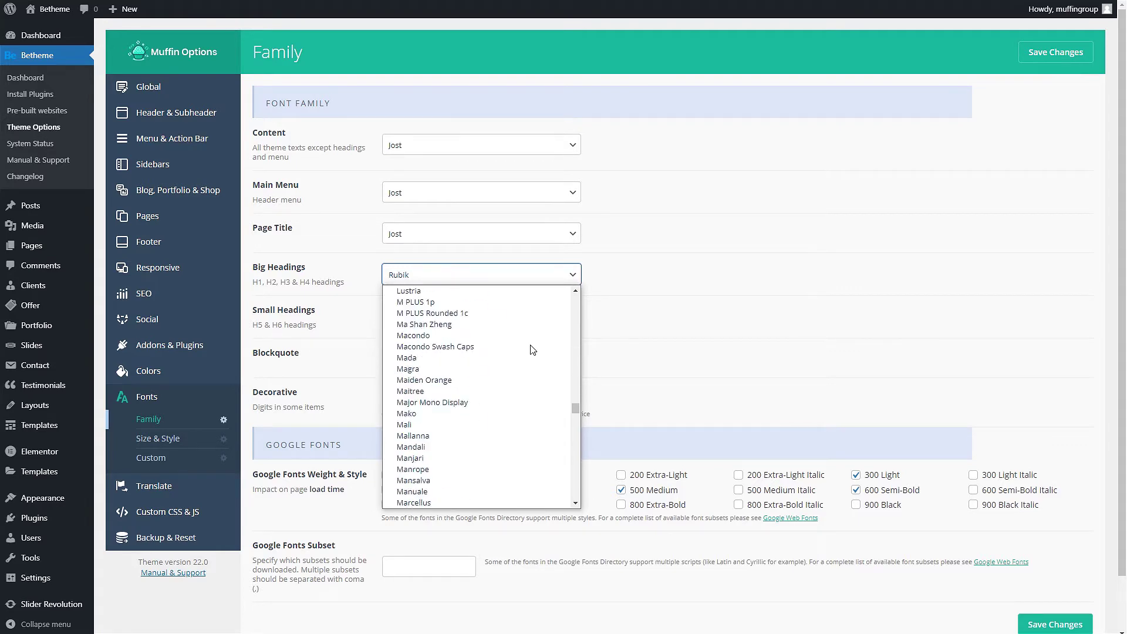
scroll(533, 349, "down", 20)
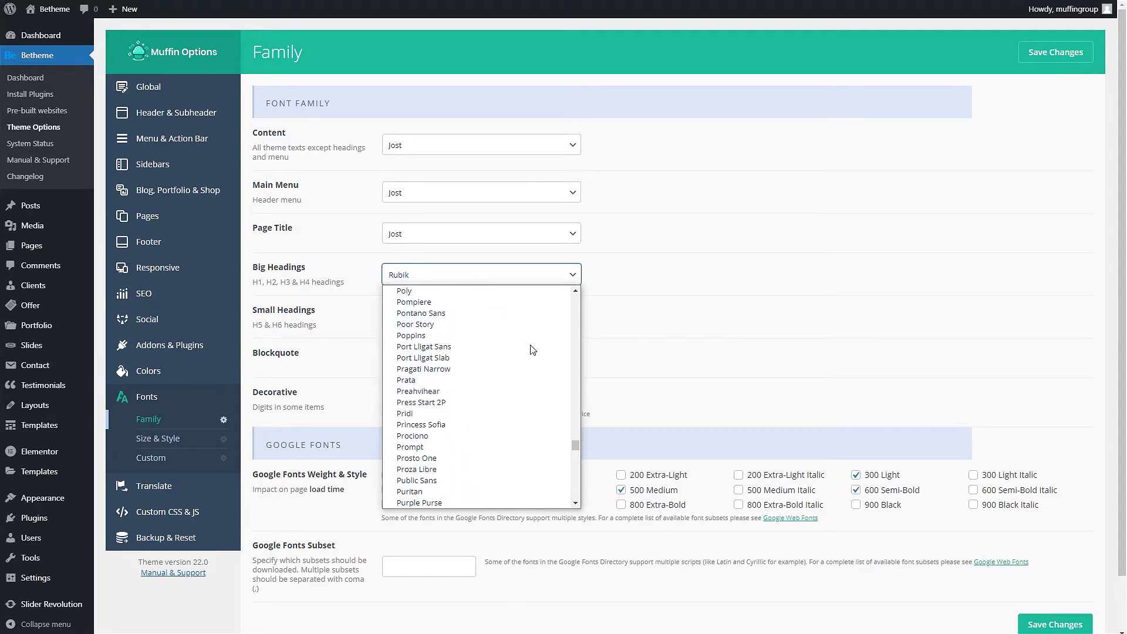
scroll(533, 350, "down", 15)
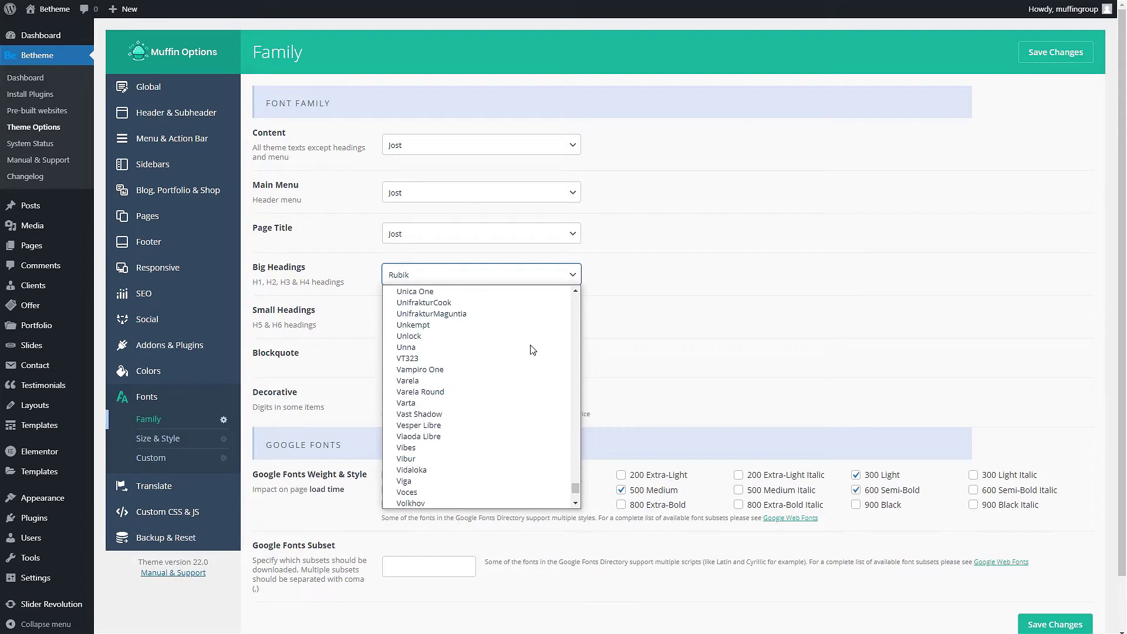
left_click(694, 283)
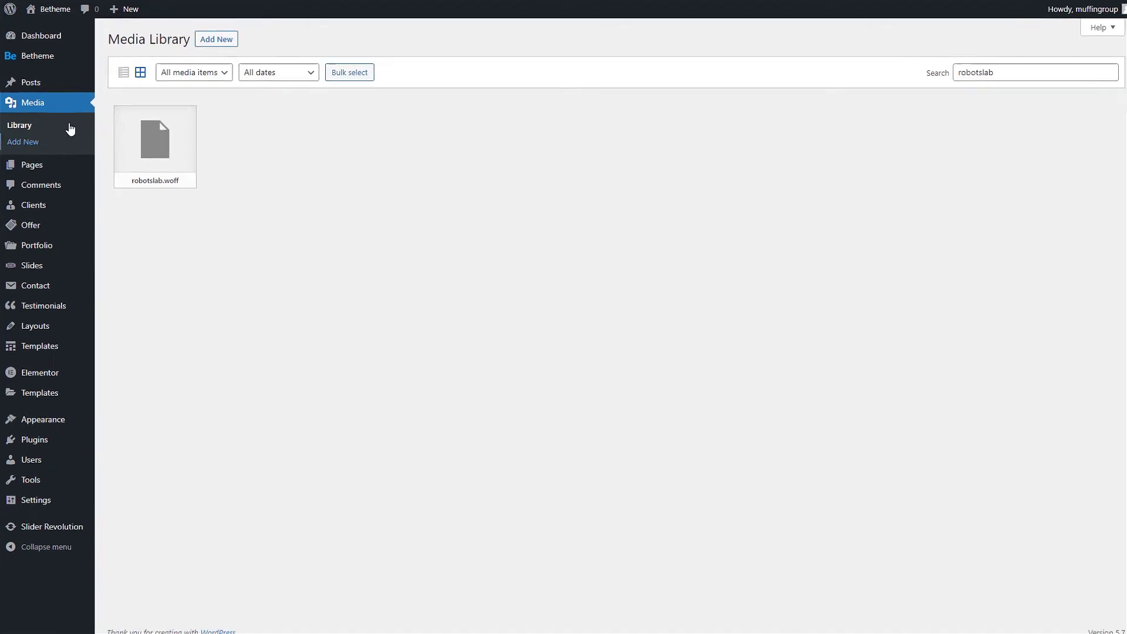
- Go to Betheme Theme Options > Fonts > Custom, showing the empty Font 1 and Font 2 fields
mouse_move(49, 57)
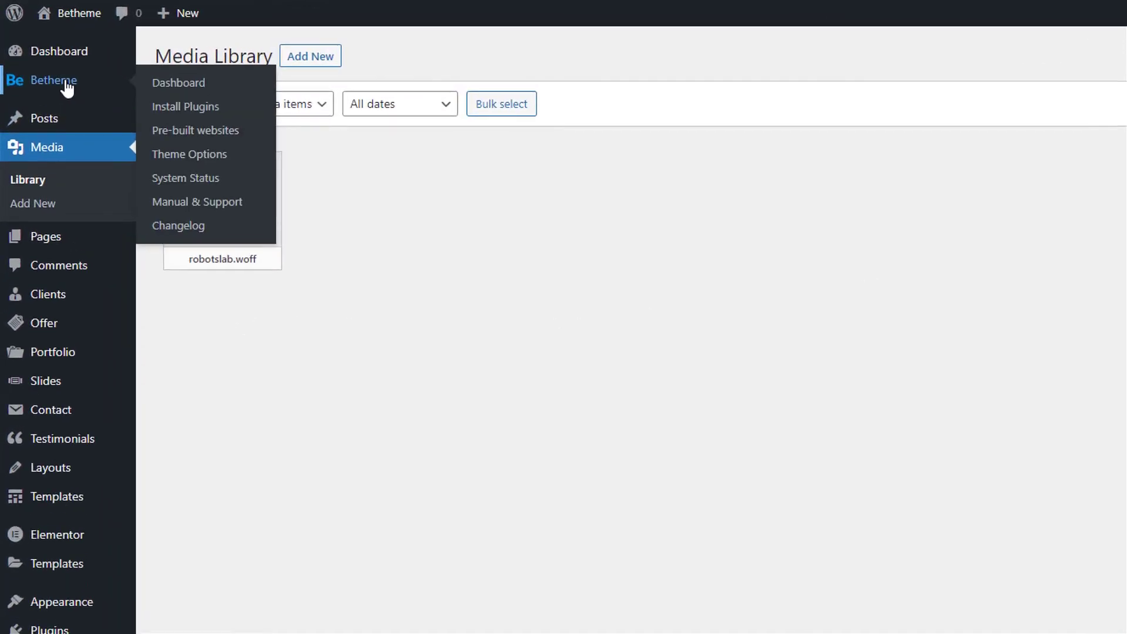
left_click(179, 154)
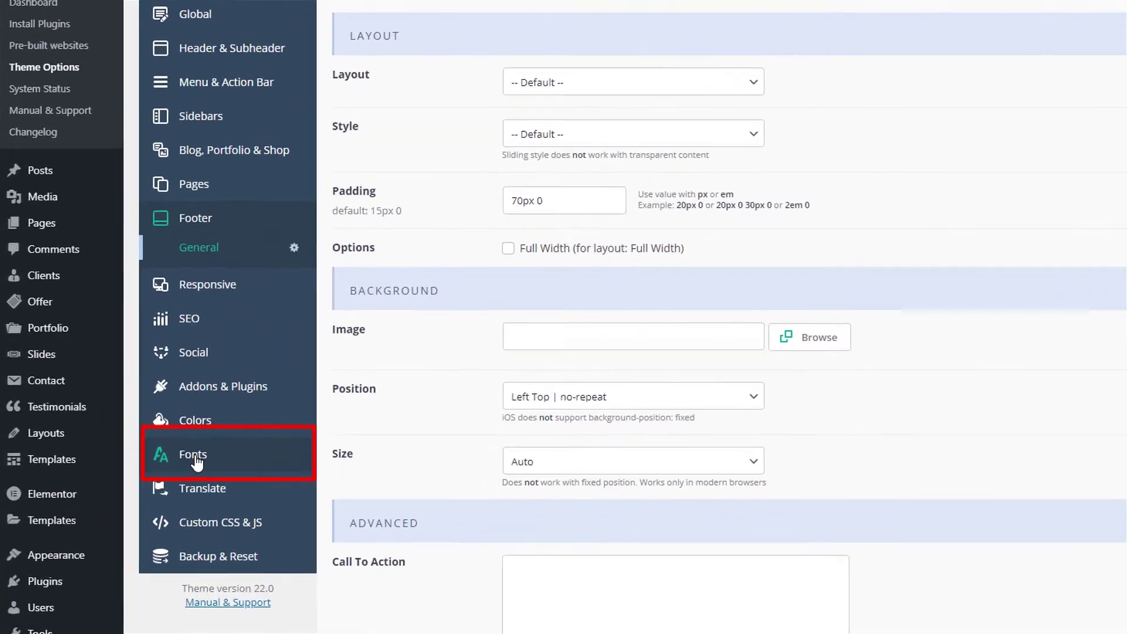
left_click(120, 426)
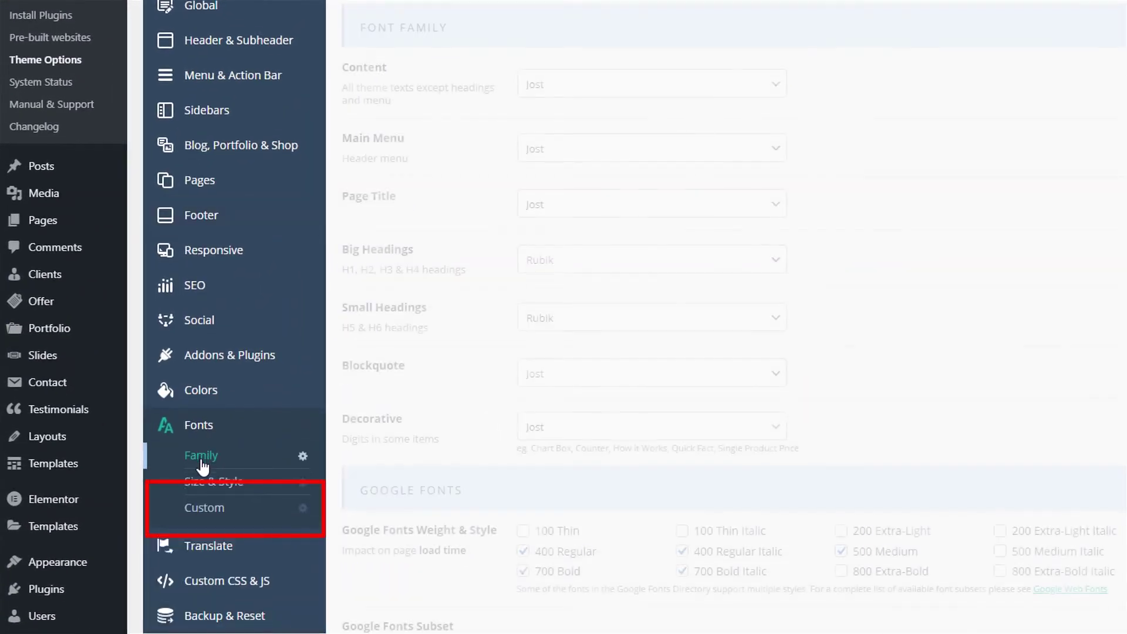
left_click(215, 508)
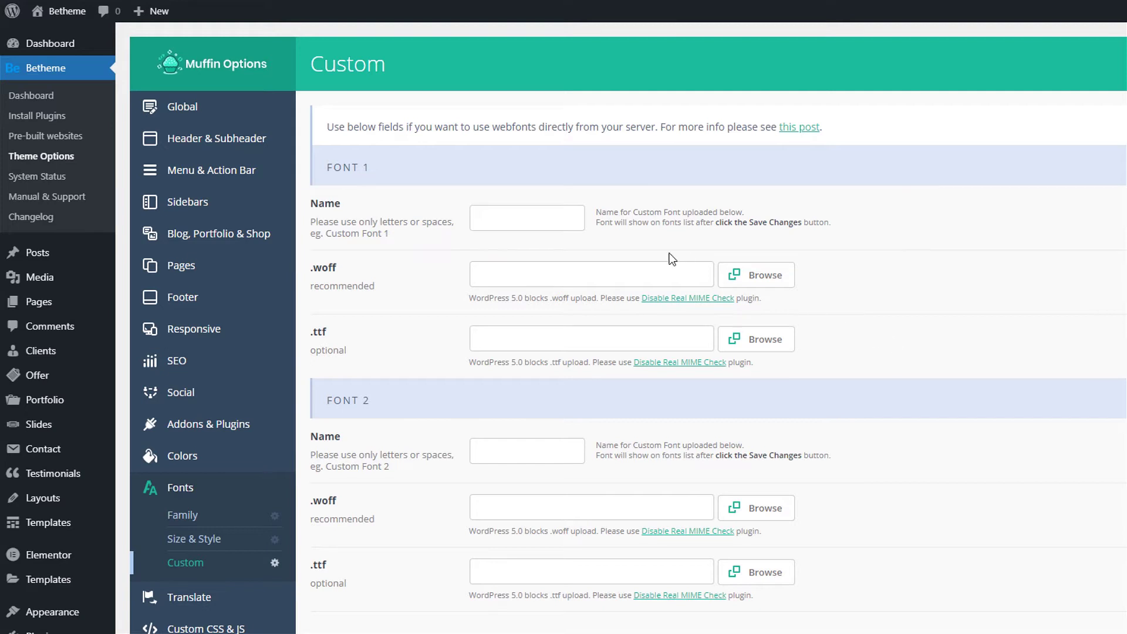
- Name Font 1 'MyFontRobotoSlab', attach robotslab.woff as its .woff file, and save
left_click(584, 218)
type("MyFontRobotoSlab")
left_click(642, 197)
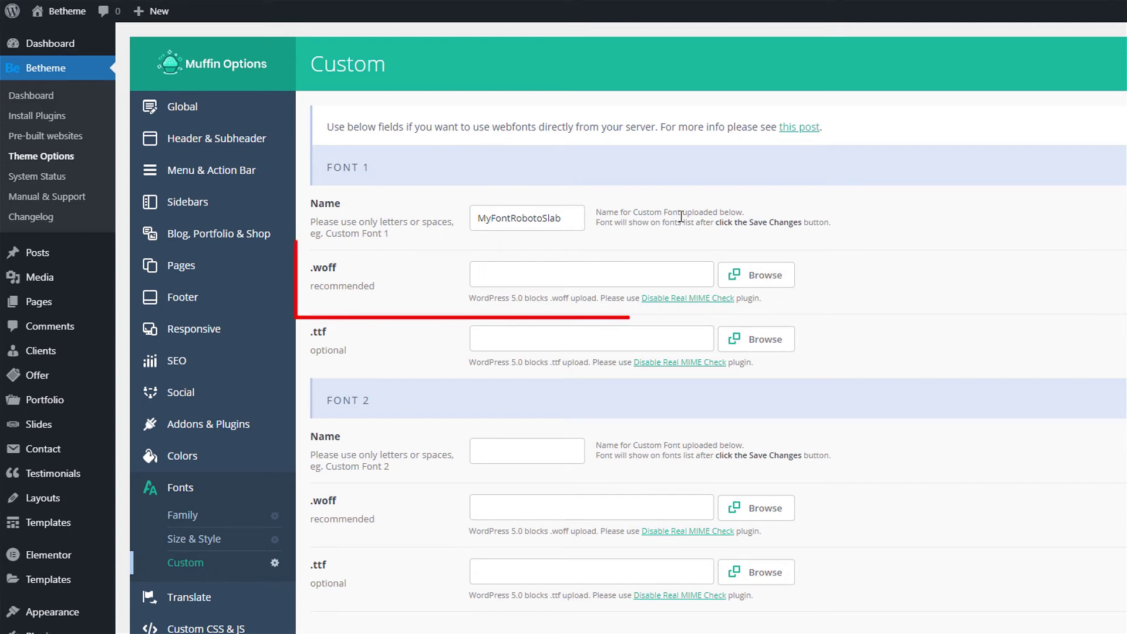
left_click(748, 278)
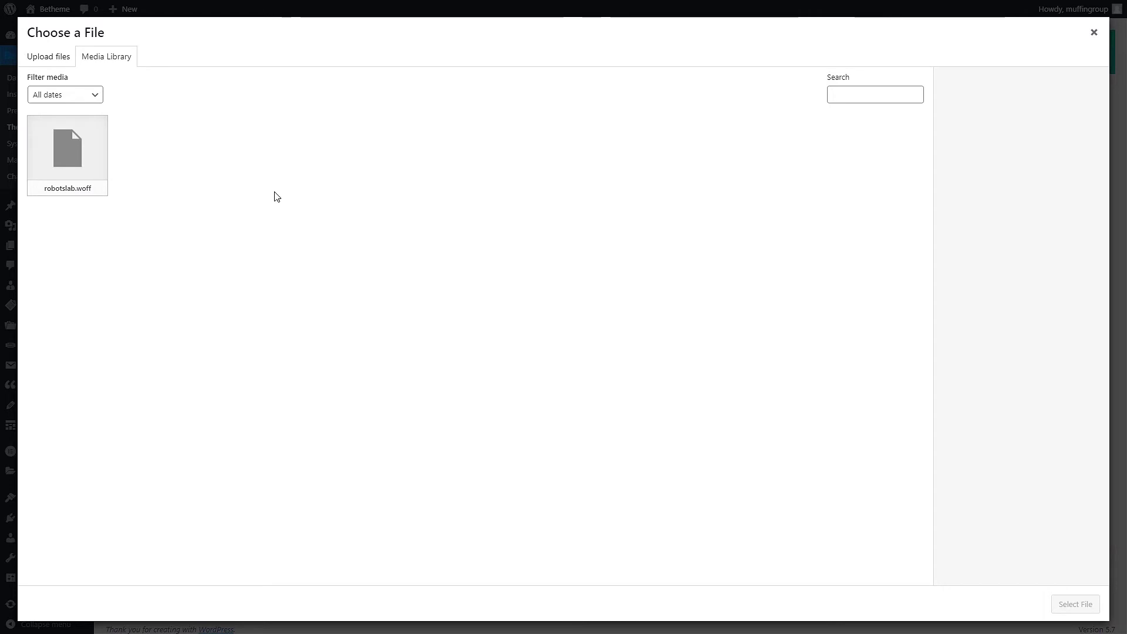
left_click(81, 158)
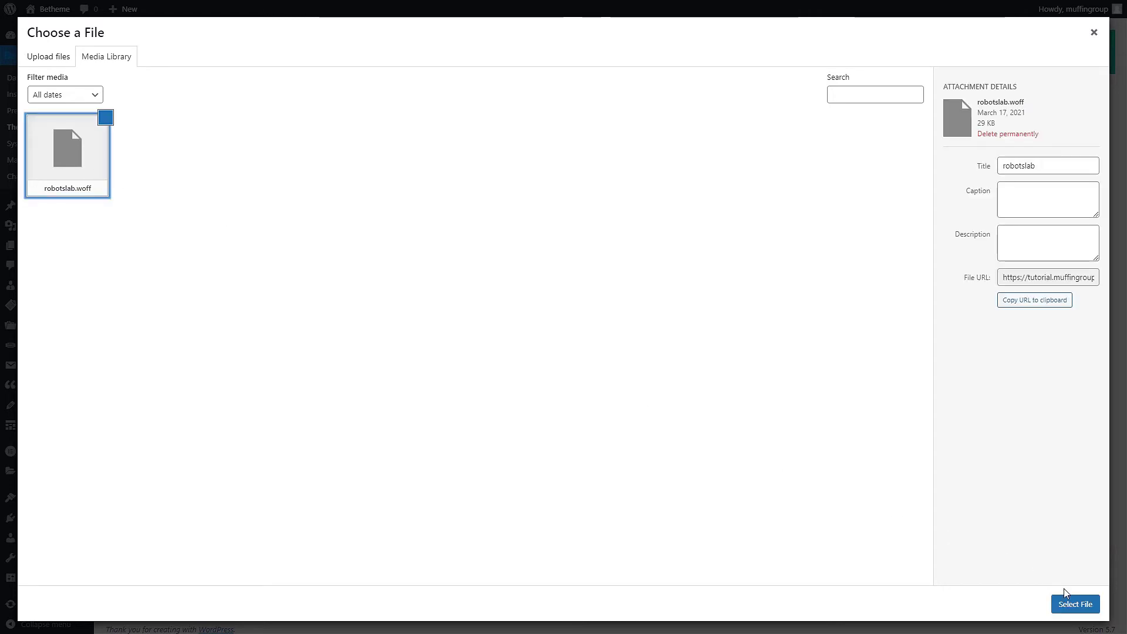
left_click(1075, 604)
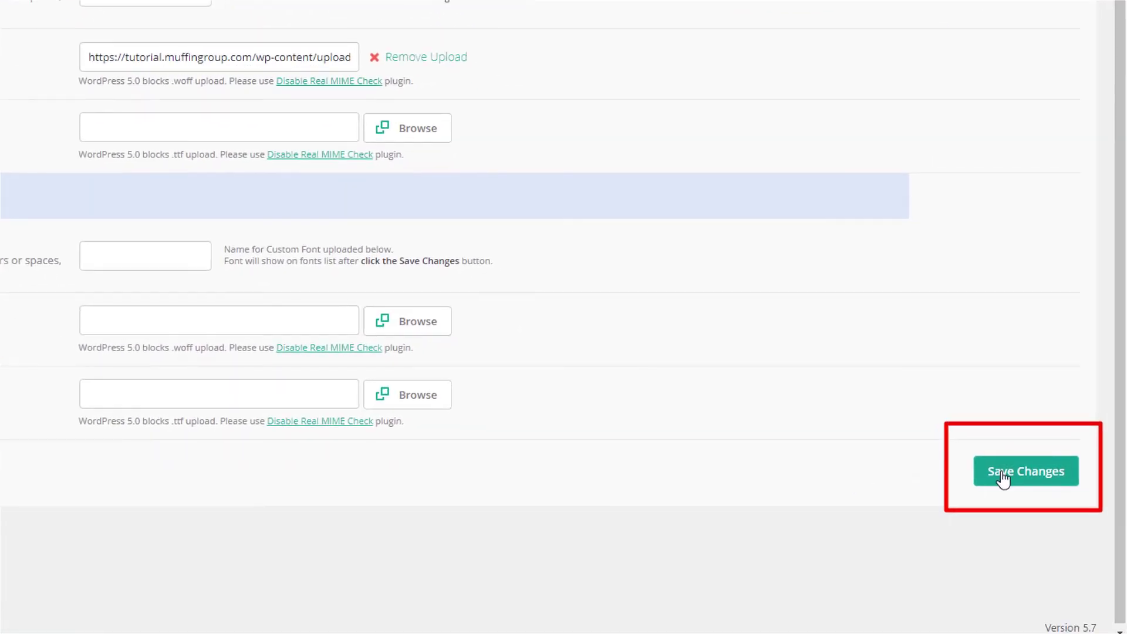
left_click(1048, 526)
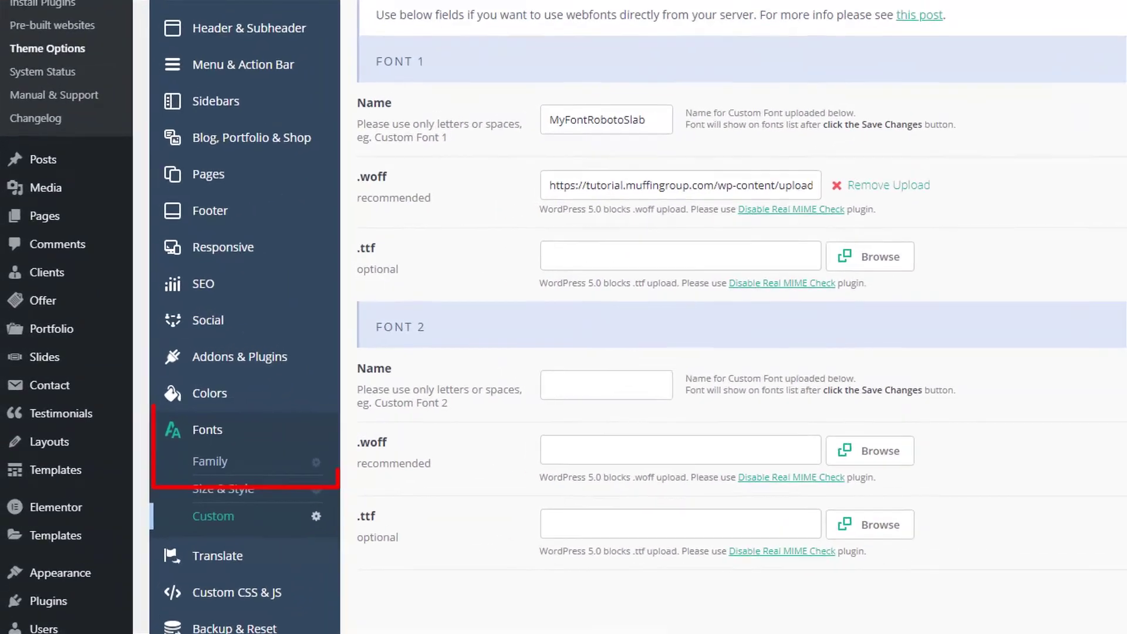
- Under Fonts > Family, set Big Headings to MyFontRobotoSlab and save the change
left_click(226, 470)
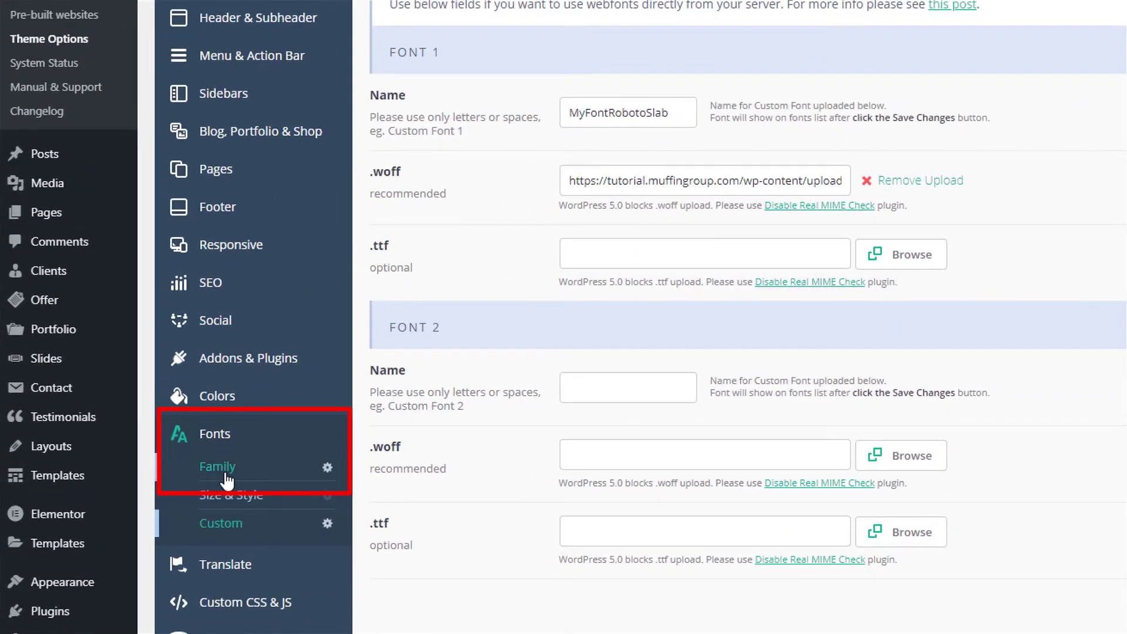
left_click(838, 265)
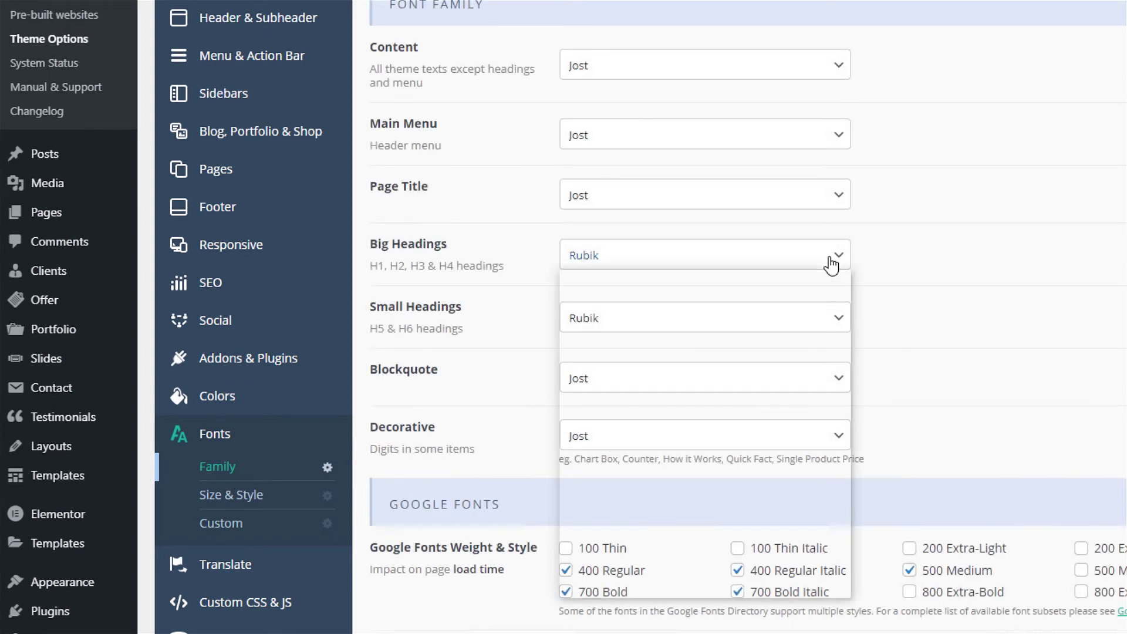
scroll(769, 315, "up", 15)
scroll(770, 316, "up", 20)
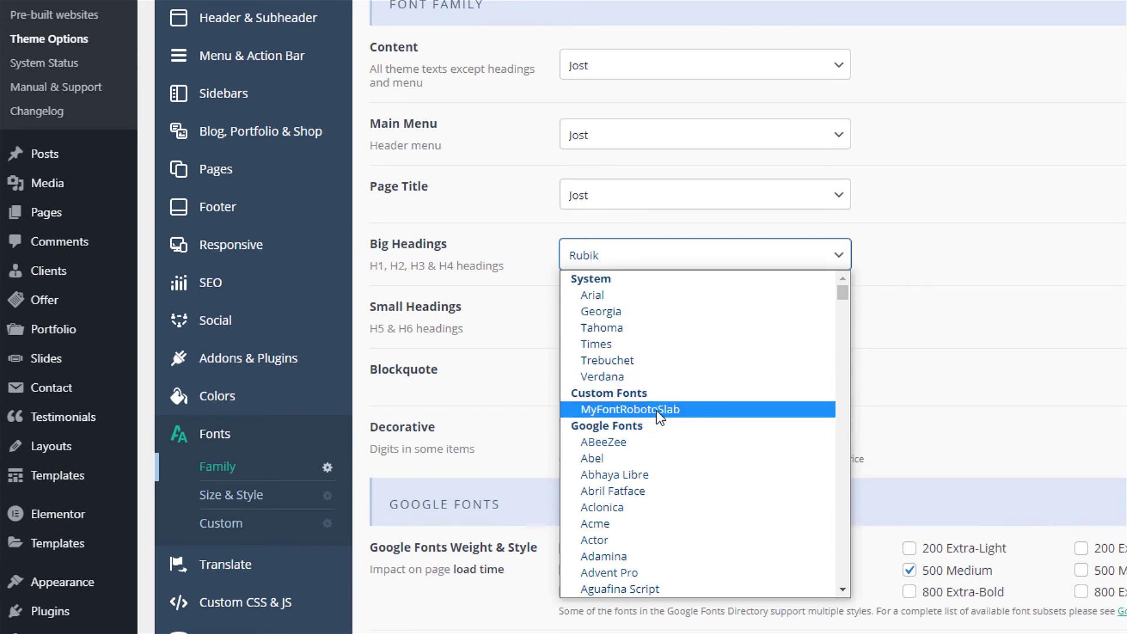
left_click(656, 410)
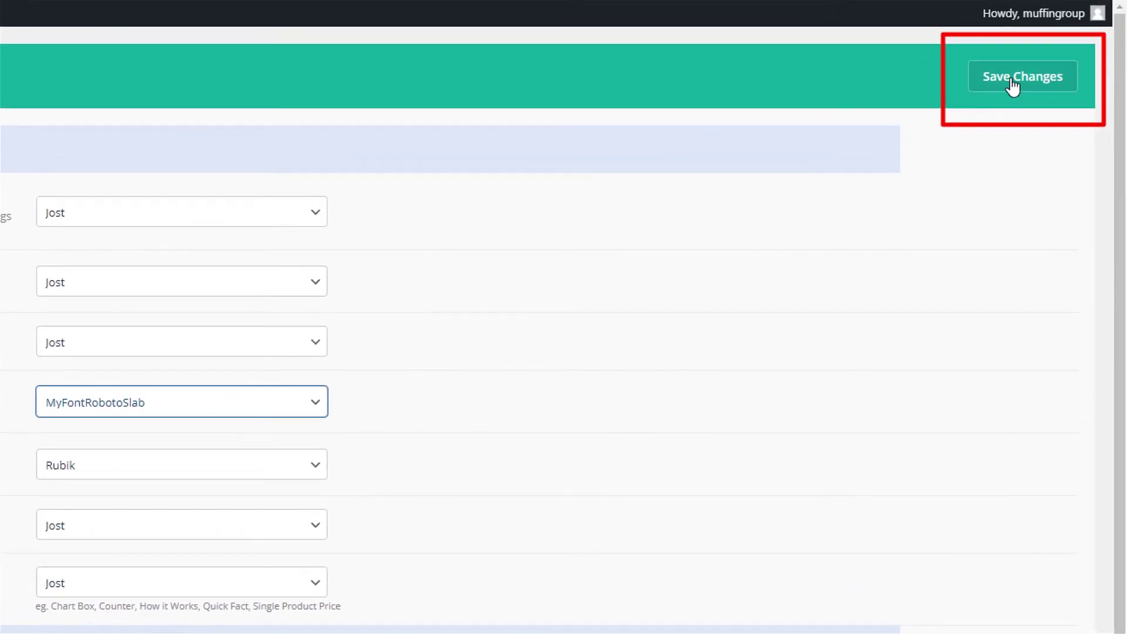
left_click(1012, 89)
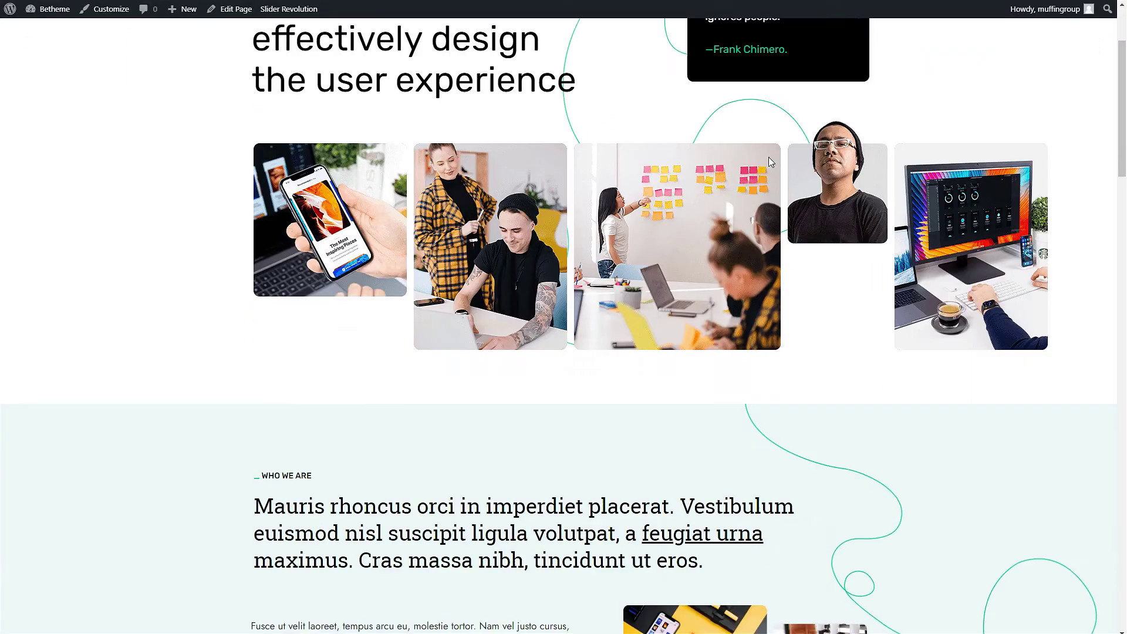
- Inspect the Who We Are heading in DevTools to check its MyFontRobotoSlab font-family
scroll(769, 156, "down", 5)
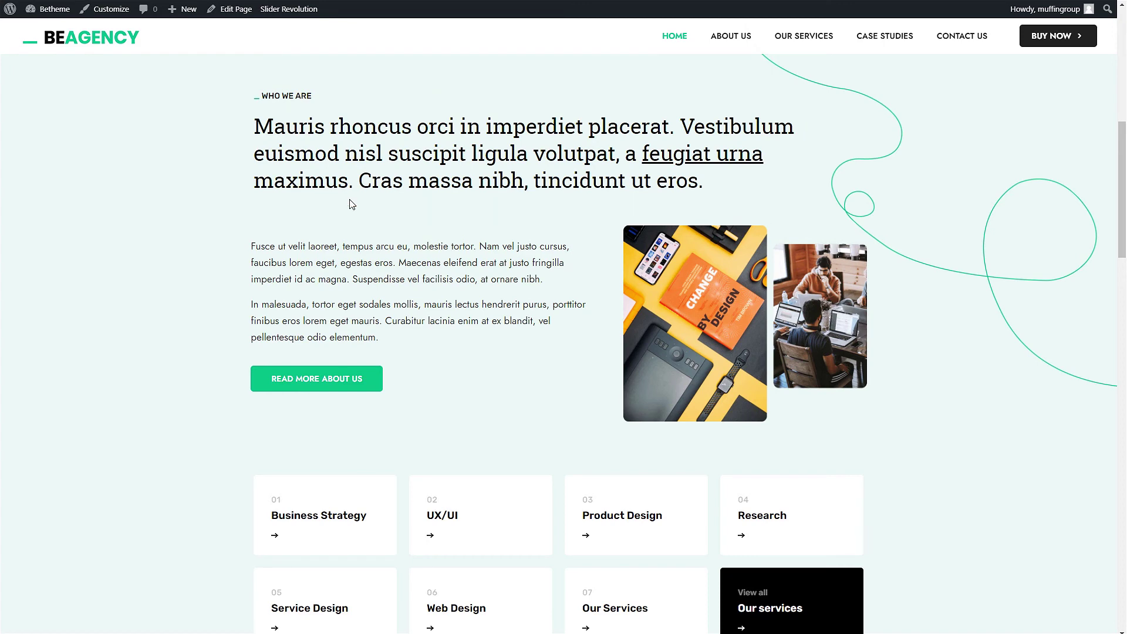
right_click(342, 131)
left_click(374, 352)
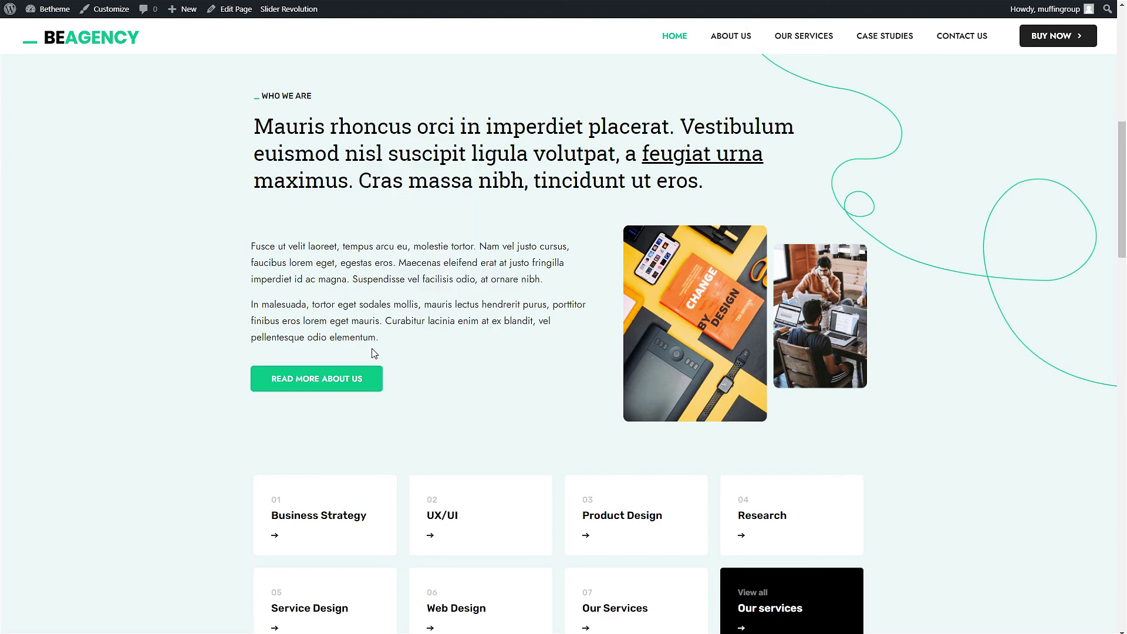